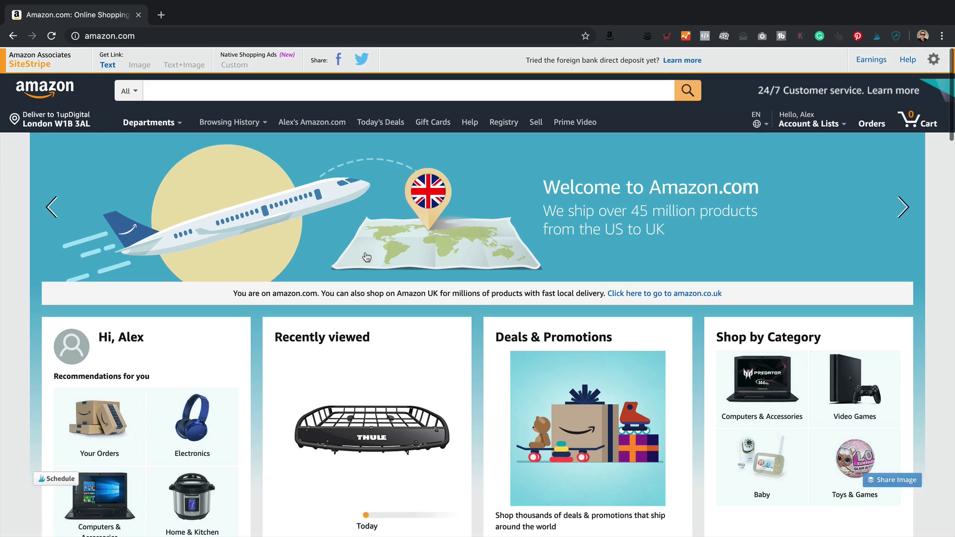
Step: Scroll the amazon.com home page down and back up
{"action": "scroll", "coordinate": [378, 279], "scroll_direction": "down", "scroll_amount": 5}
{"action": "scroll", "coordinate": [299, 189], "scroll_direction": "up", "scroll_amount": 5}
Step: Search Amazon for 'thule roof box' and browse the 141 results priced for UK delivery
{"action": "left_click", "coordinate": [223, 91]}
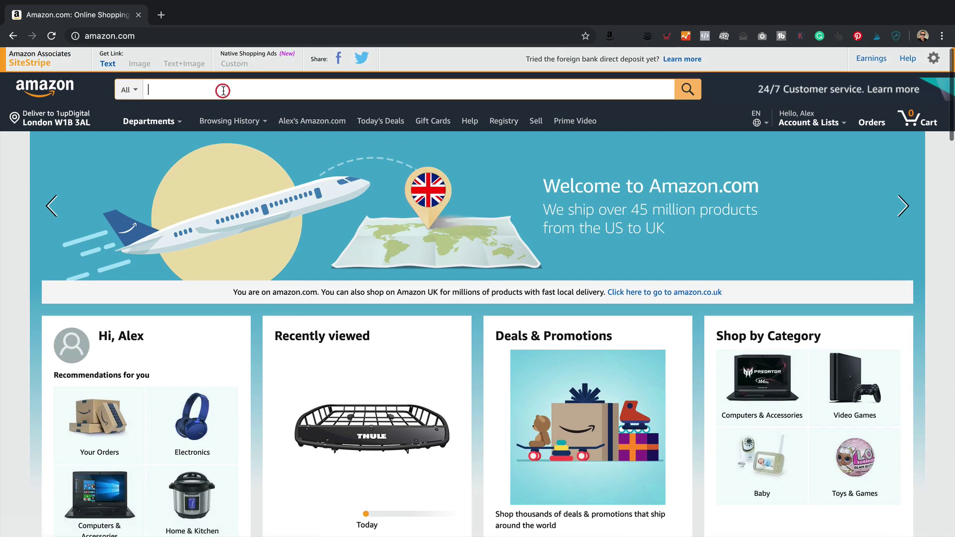
{"action": "type", "text": "thule "}
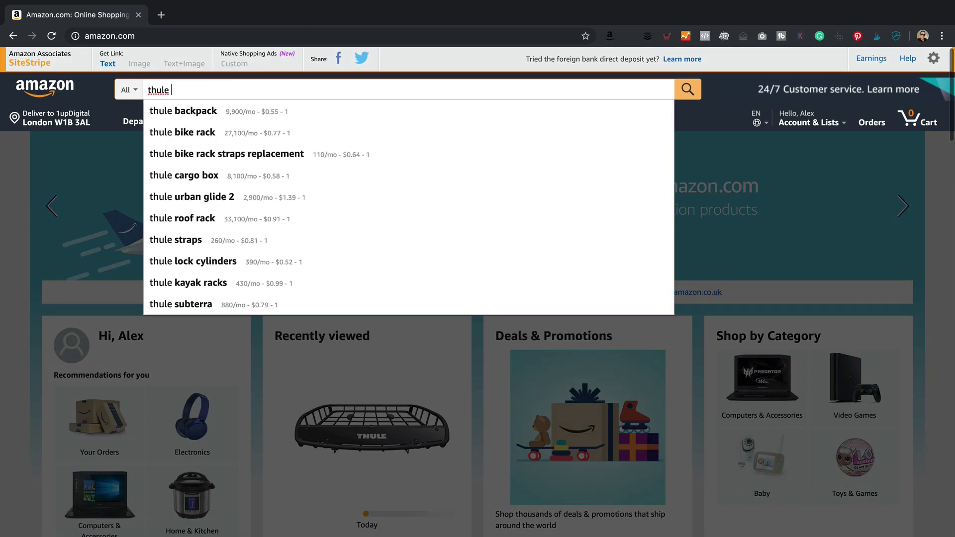
{"action": "type", "text": "roof box"}
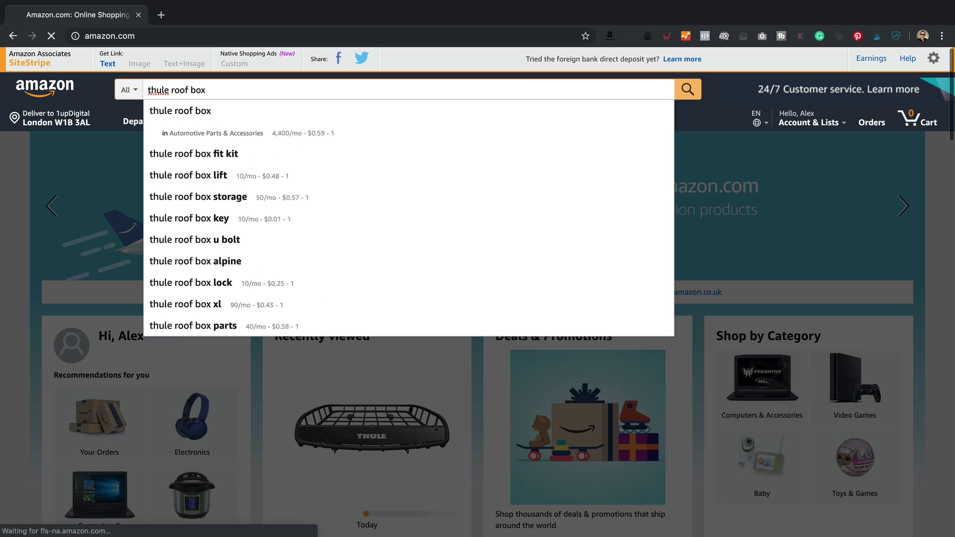
{"action": "key", "text": "Return"}
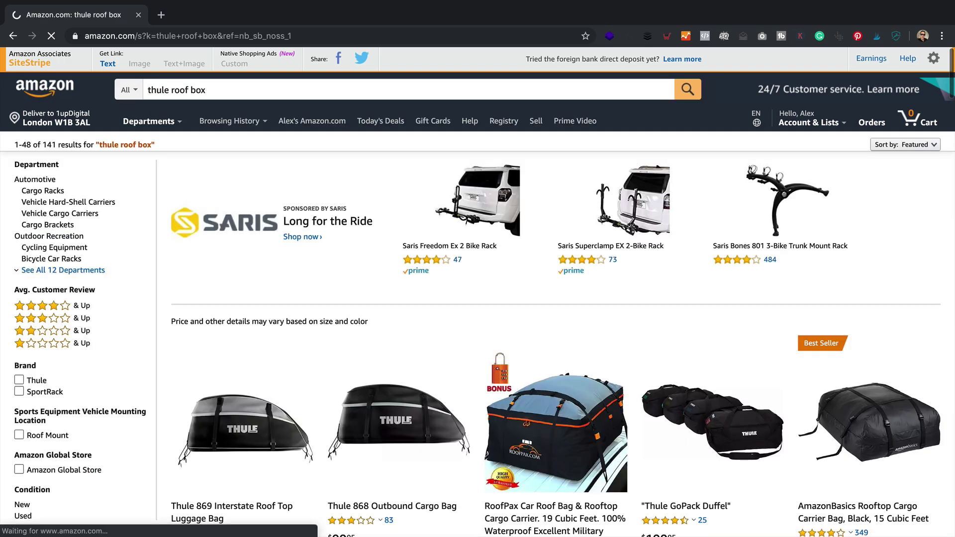
{"action": "scroll", "coordinate": [348, 253], "scroll_direction": "down", "scroll_amount": 5}
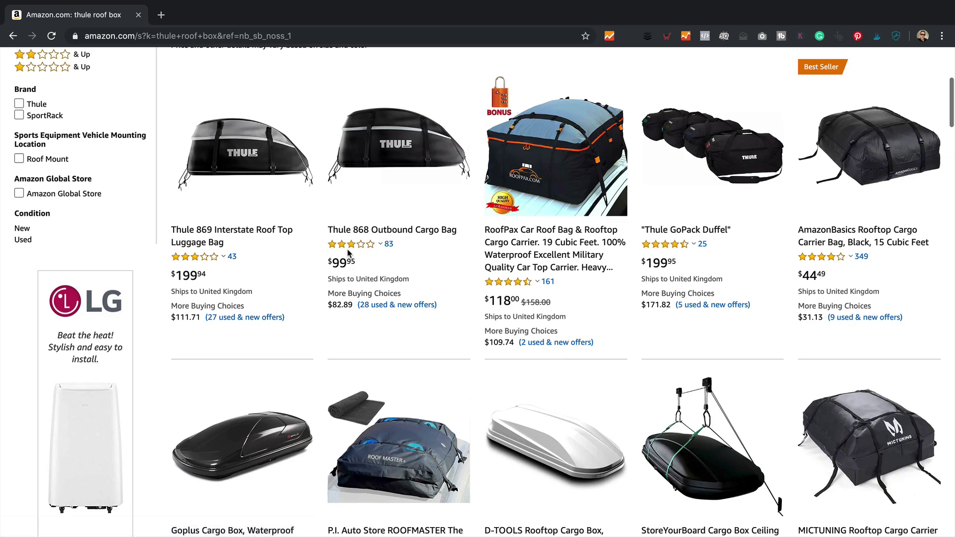
{"action": "scroll", "coordinate": [348, 252], "scroll_direction": "down", "scroll_amount": 8}
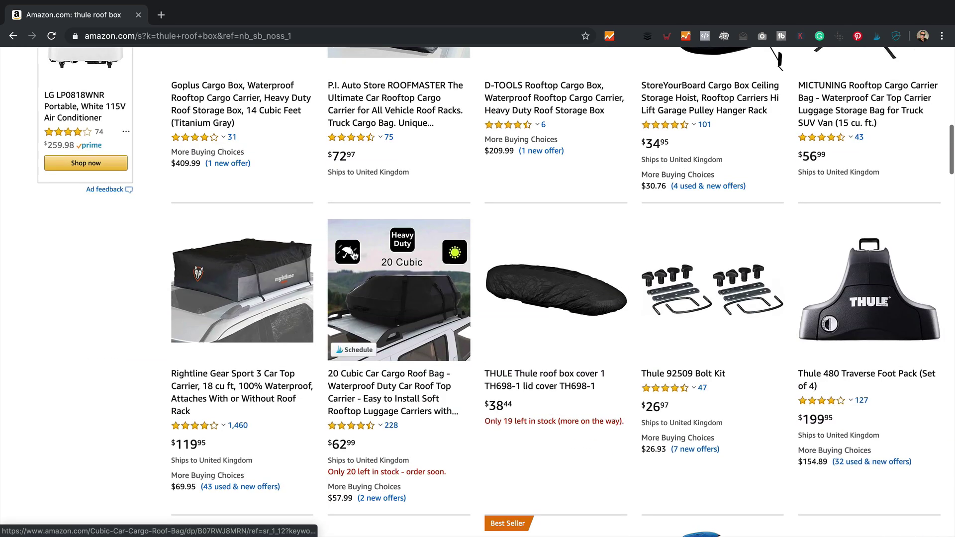
{"action": "scroll", "coordinate": [240, 449], "scroll_direction": "up", "scroll_amount": 15}
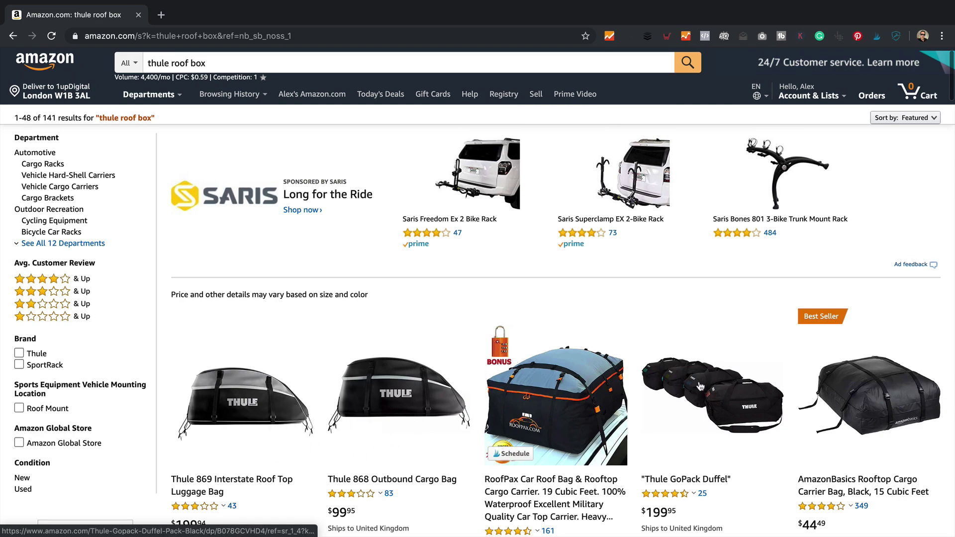
{"action": "scroll", "coordinate": [858, 390], "scroll_direction": "down", "scroll_amount": 2}
{"action": "scroll", "coordinate": [858, 390], "scroll_direction": "down", "scroll_amount": 8}
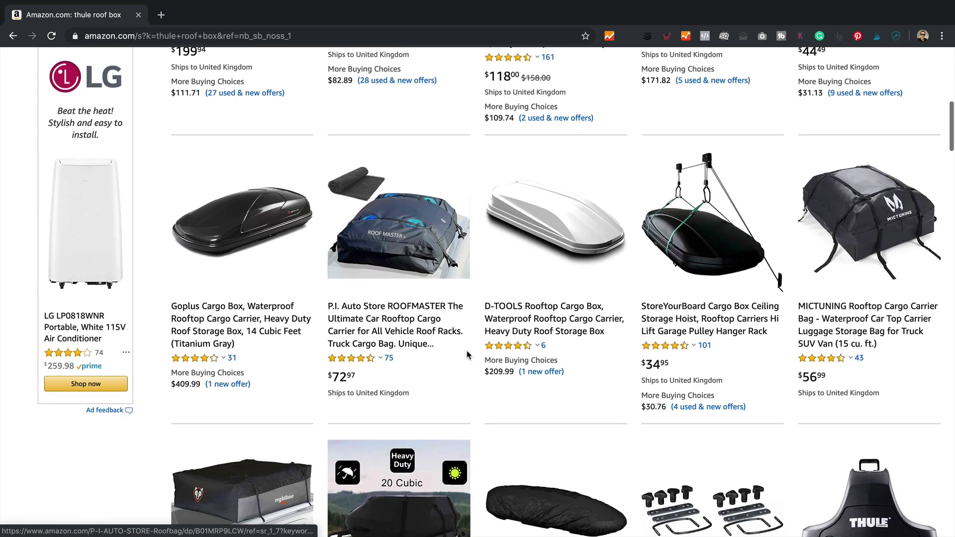
{"action": "scroll", "coordinate": [255, 239], "scroll_direction": "down", "scroll_amount": 10}
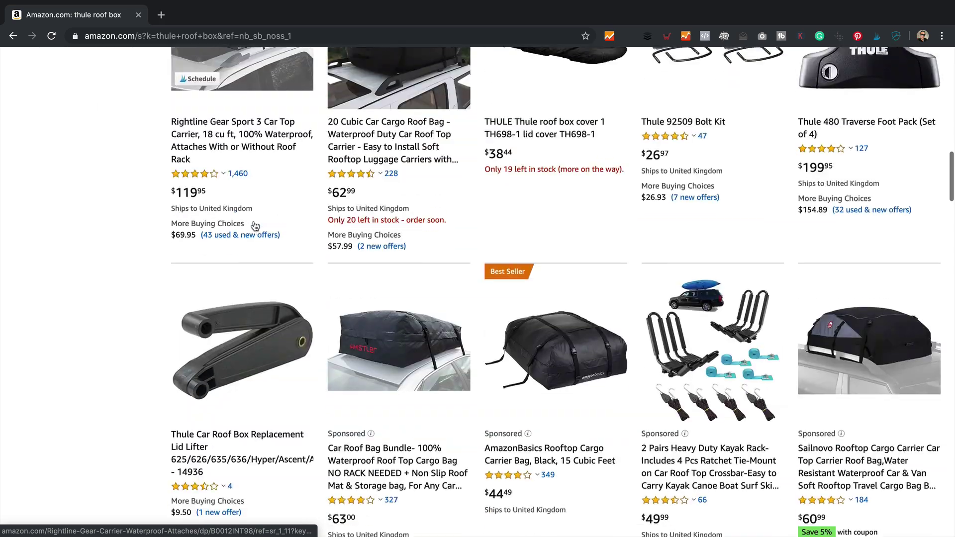
{"action": "scroll", "coordinate": [255, 227], "scroll_direction": "down", "scroll_amount": 7}
{"action": "scroll", "coordinate": [253, 231], "scroll_direction": "up", "scroll_amount": 20}
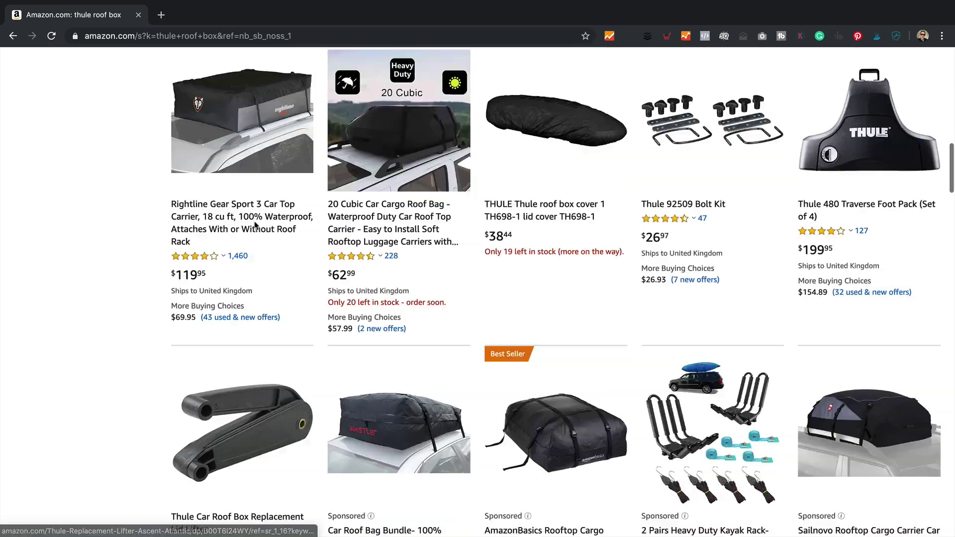
{"action": "left_click_drag", "start_coordinate": [206, 90], "coordinate": [173, 90]}
Step: Change the search to 'thule motion xt xl' and browse its 40 results
{"action": "type", "text": "motion xt xl"}
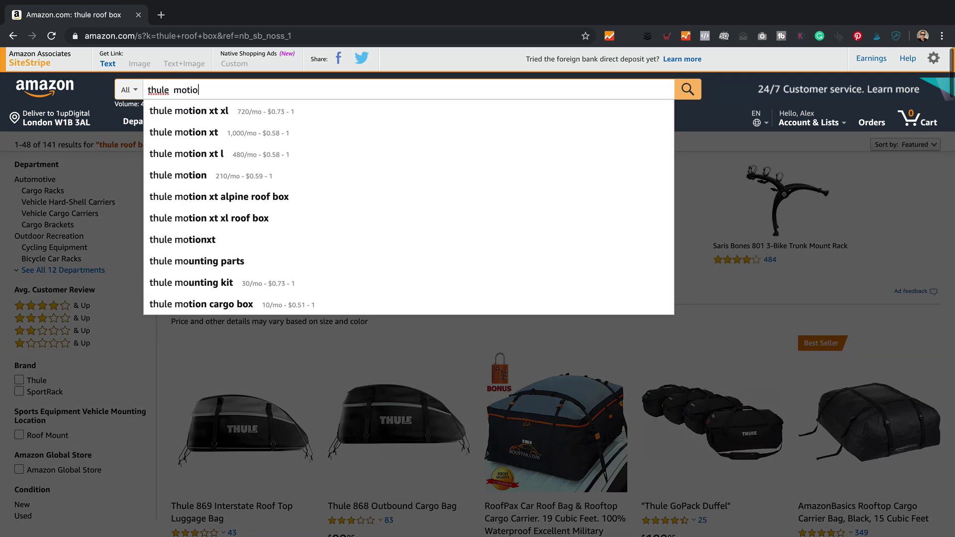
{"action": "key", "text": "Return"}
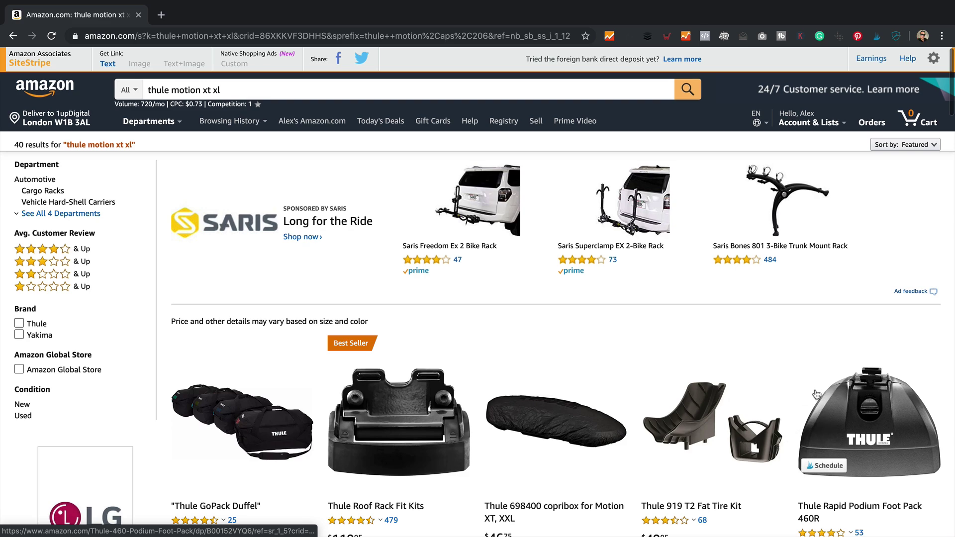
{"action": "scroll", "coordinate": [647, 398], "scroll_direction": "down", "scroll_amount": 4}
{"action": "scroll", "coordinate": [685, 389], "scroll_direction": "down", "scroll_amount": 5}
{"action": "scroll", "coordinate": [685, 389], "scroll_direction": "up", "scroll_amount": 10}
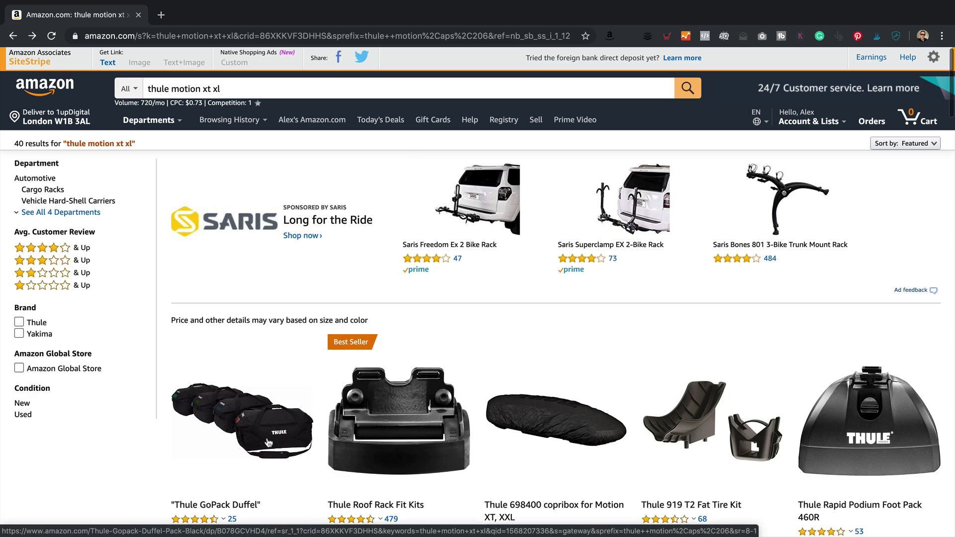
{"action": "mouse_move", "coordinate": [209, 535]}
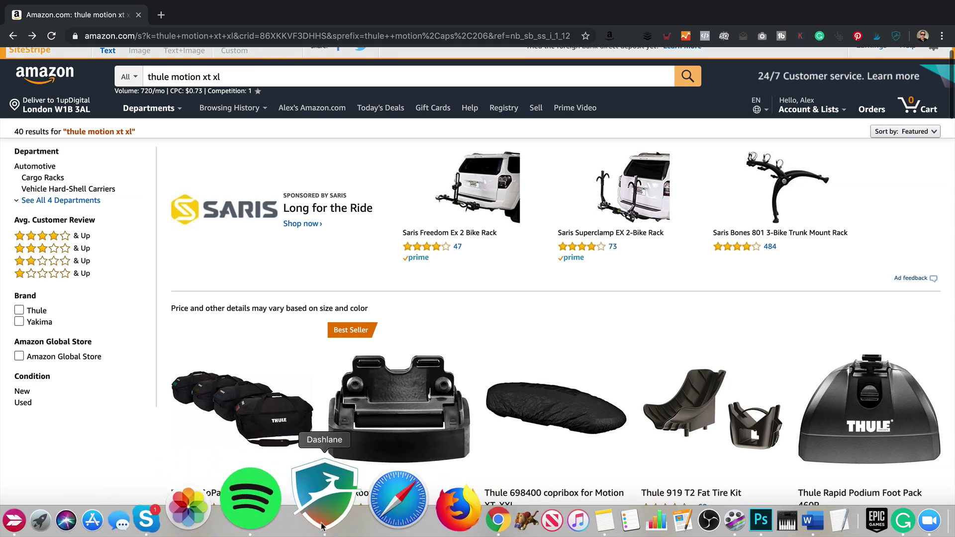
{"action": "left_click", "coordinate": [322, 526]}
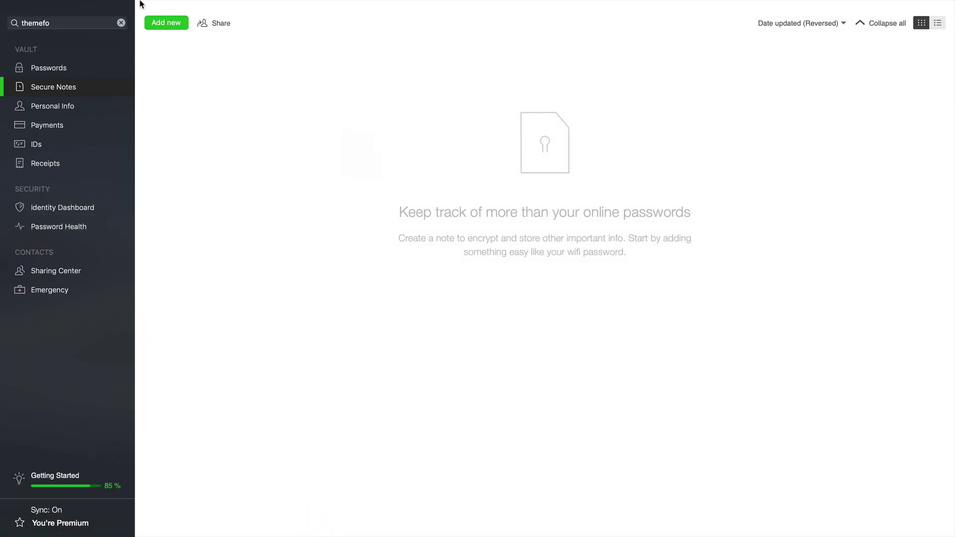
{"action": "mouse_move", "coordinate": [141, 4]}
{"action": "left_click", "coordinate": [196, 6]}
{"action": "mouse_move", "coordinate": [240, 62]}
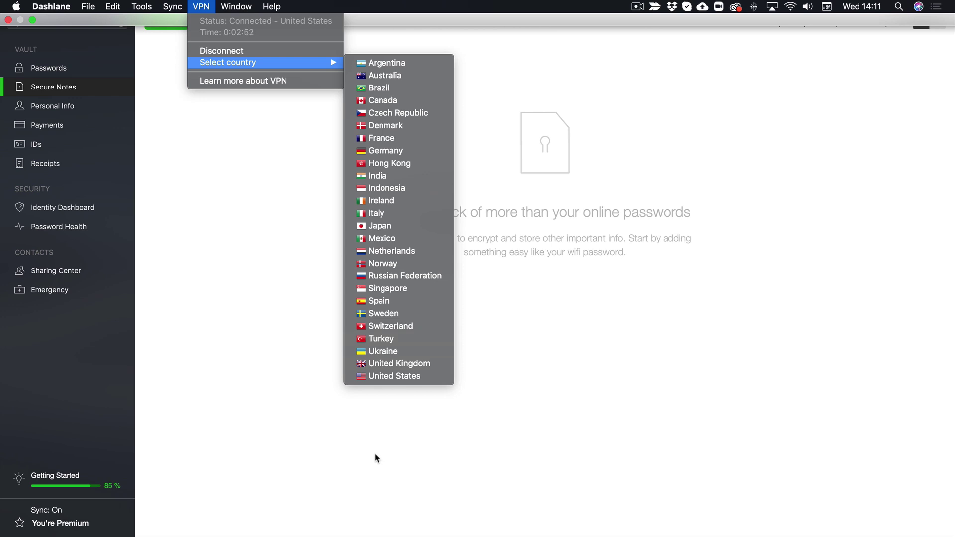
{"action": "left_click", "coordinate": [357, 439]}
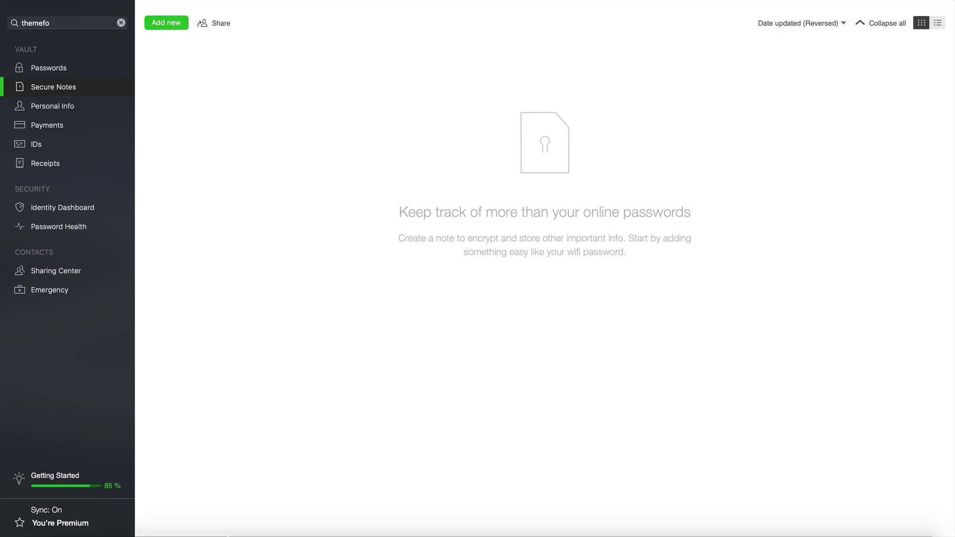
{"action": "left_click", "coordinate": [398, 528]}
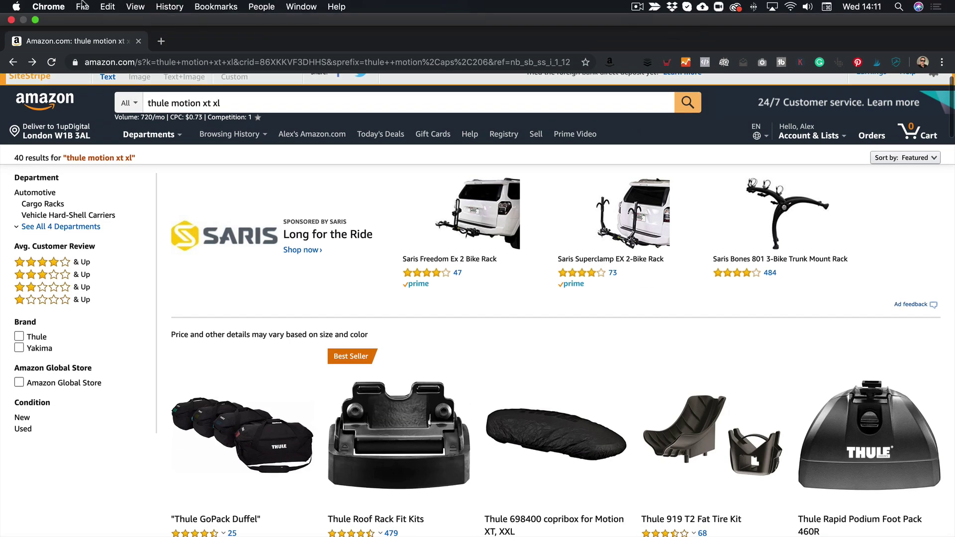
{"action": "left_click", "coordinate": [83, 6]}
Step: In a new incognito window, search Amazon for 'thule motion xt xl'
{"action": "left_click", "coordinate": [112, 44]}
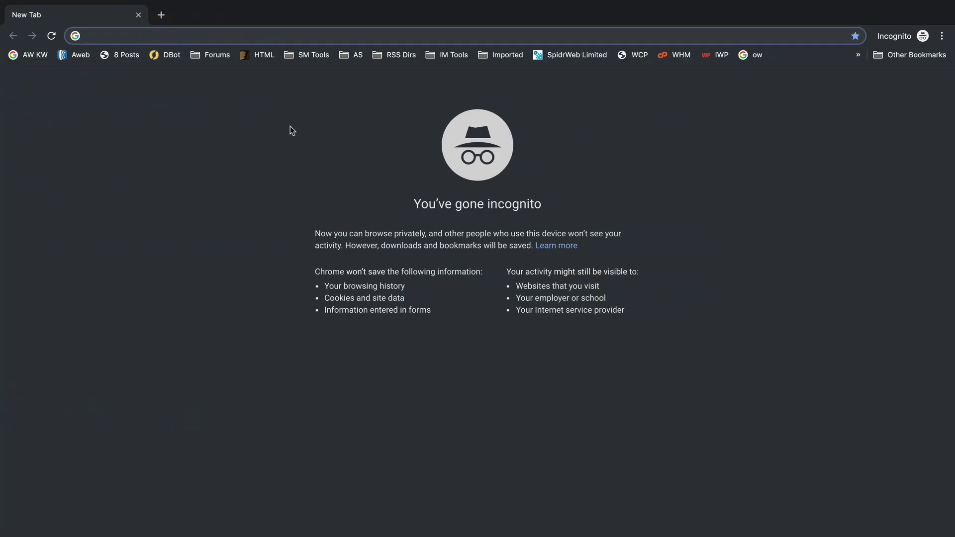
{"action": "type", "text": "amazon.com"}
{"action": "key", "text": "Return"}
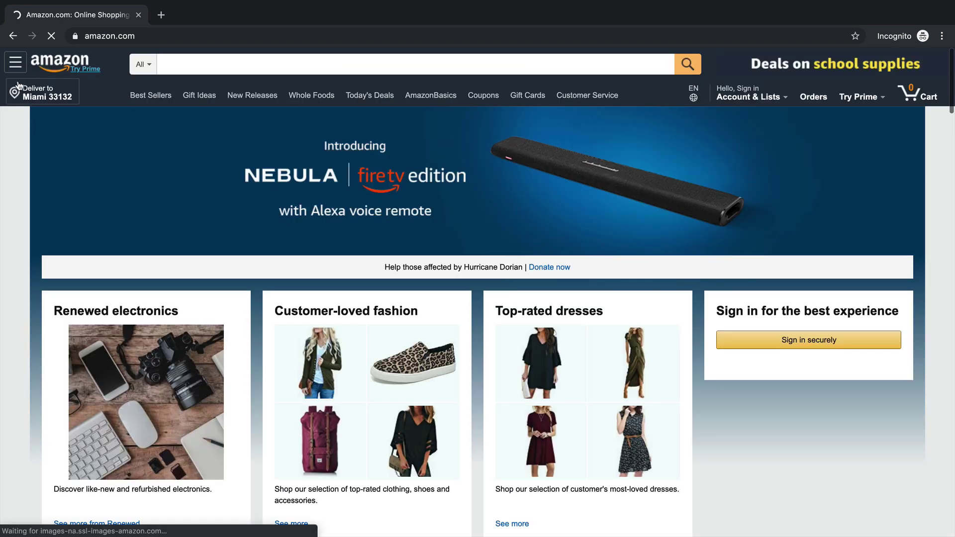
{"action": "left_click", "coordinate": [262, 59]}
{"action": "type", "text": "thule mnot"}
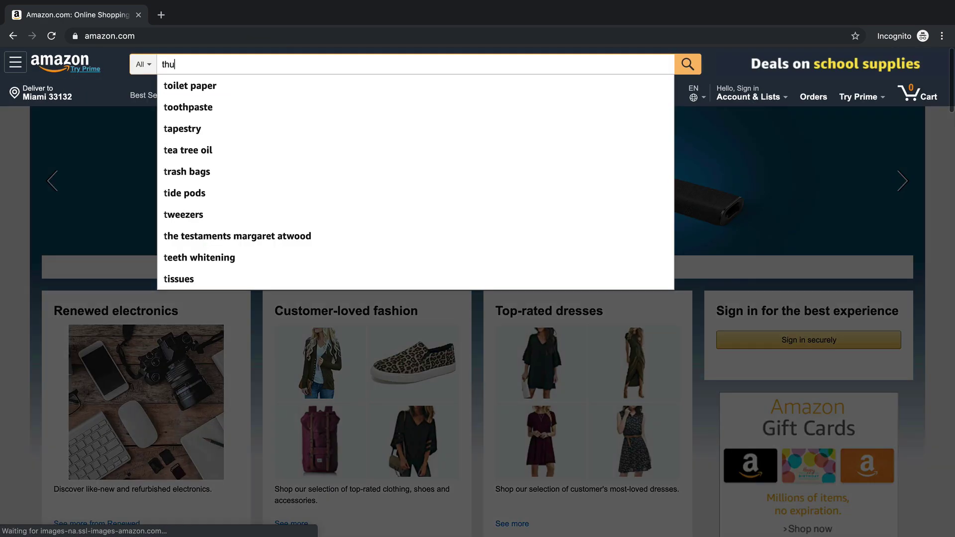
{"action": "key", "text": "BackSpace"}
{"action": "key", "text": "BackSpace"}
{"action": "key", "text": "BackSpace"}
{"action": "type", "text": "it"}
{"action": "key", "text": "BackSpace"}
{"action": "key", "text": "BackSpace"}
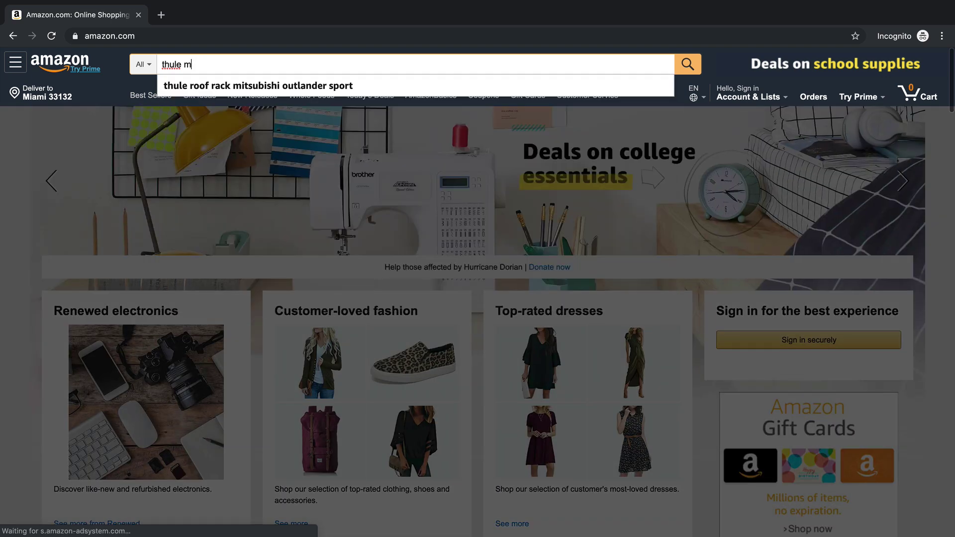
{"action": "type", "text": "otion"}
{"action": "key", "text": "Down"}
{"action": "key", "text": "Return"}
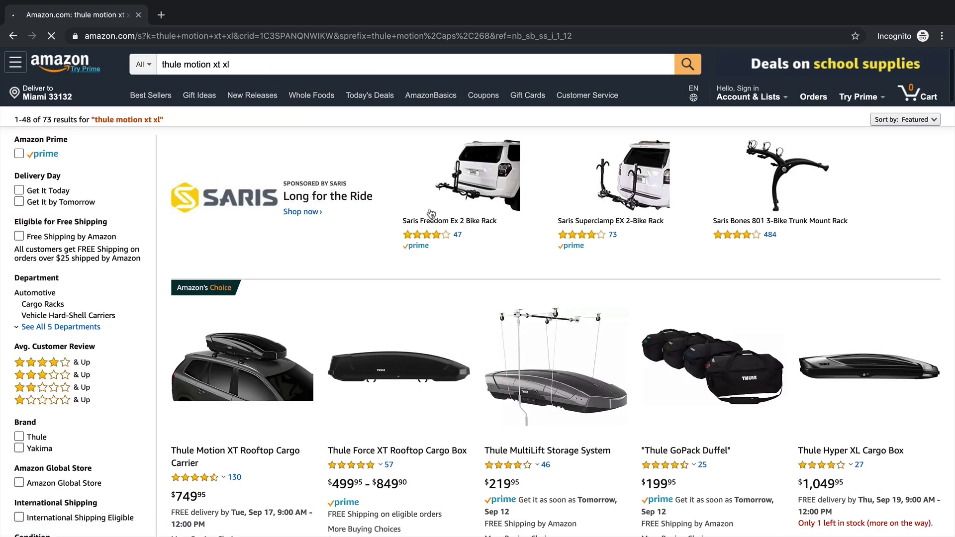
Step: Copy the Thule Motion XT Rooftop Cargo Carrier page address and return to the other Chrome window
{"action": "left_click", "coordinate": [302, 403]}
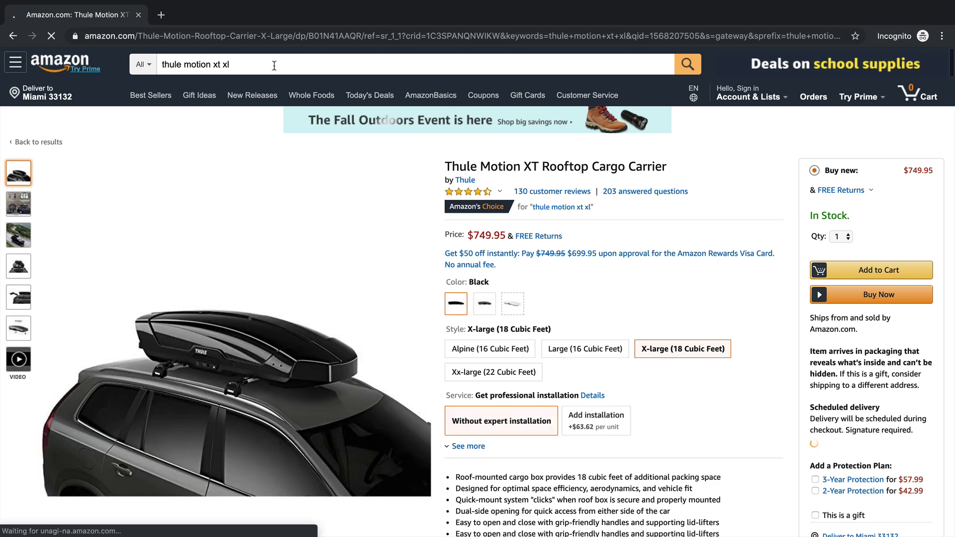
{"action": "left_click", "coordinate": [312, 36]}
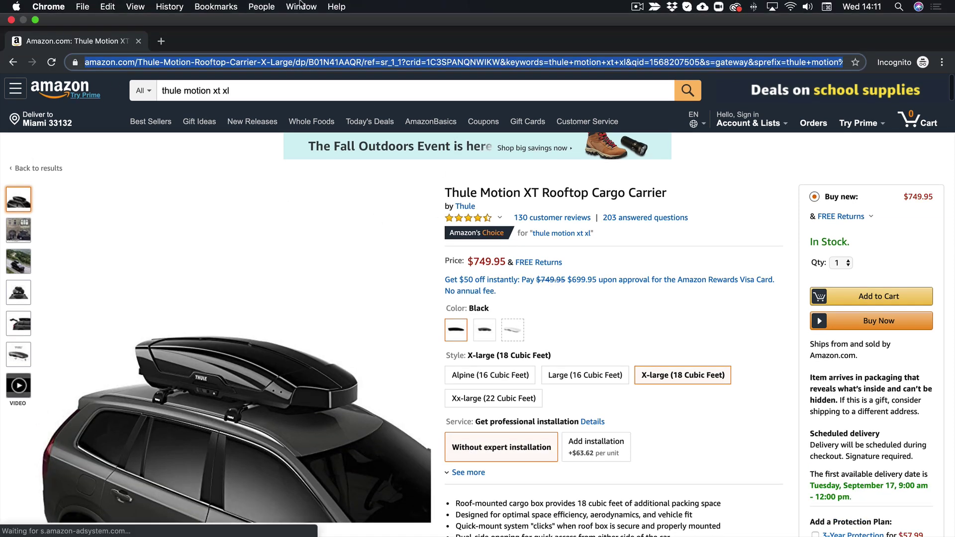
{"action": "left_click", "coordinate": [301, 6]}
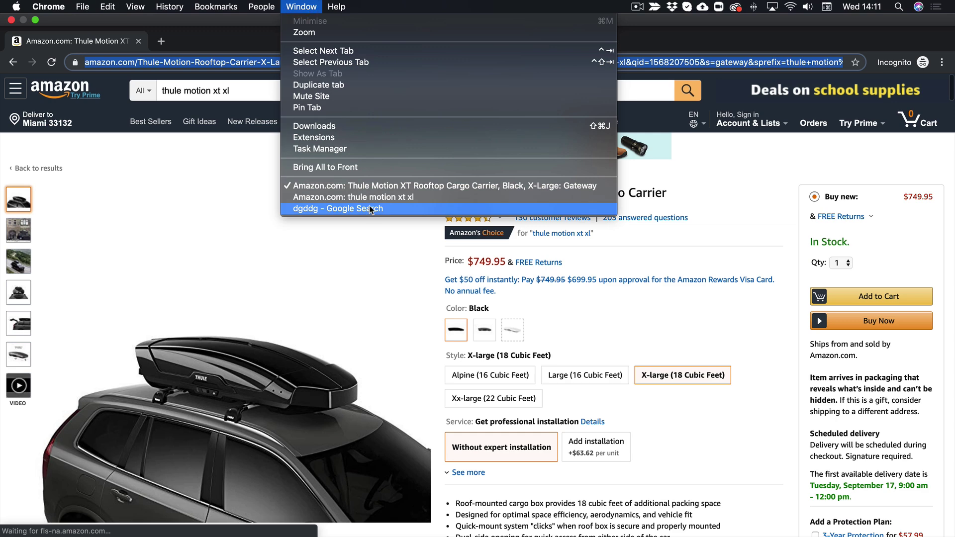
{"action": "left_click", "coordinate": [362, 187]}
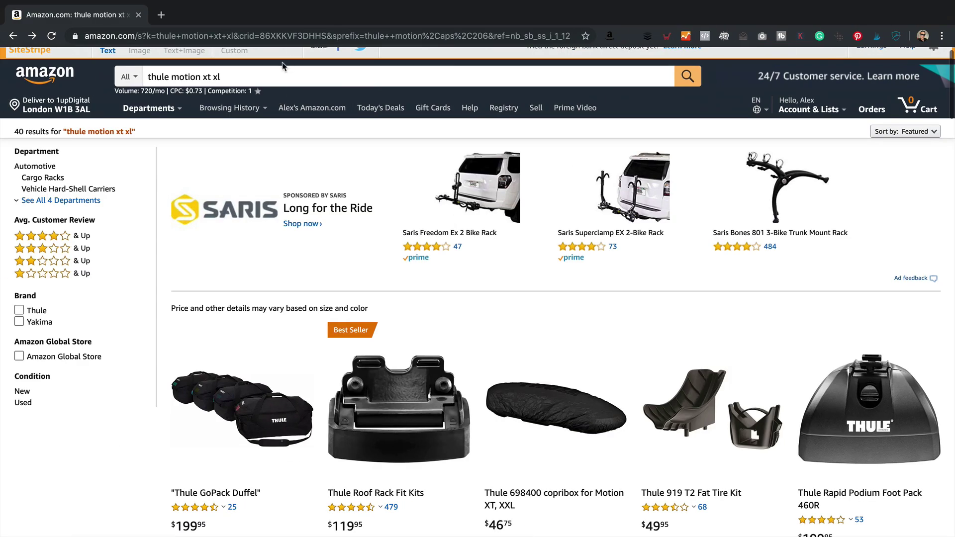
Step: Load the copied Thule Motion XT product link in the signed-in window and open the delivery location chooser
{"action": "left_click", "coordinate": [288, 41]}
{"action": "key", "text": "super+v"}
{"action": "key", "text": "Return"}
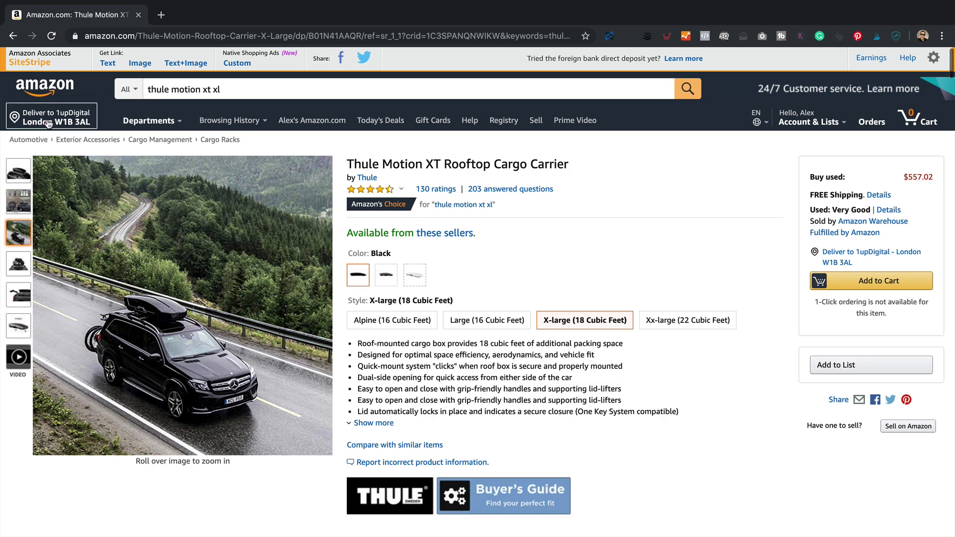
{"action": "left_click", "coordinate": [50, 119]}
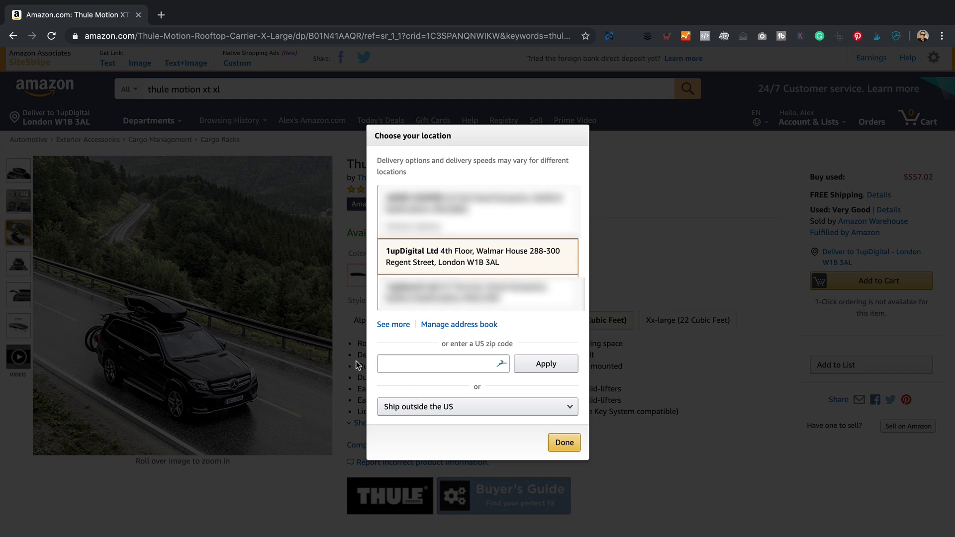
Step: Look up 'florida zip codes' on Google and paste 32003 into Amazon's US zip code field
{"action": "left_click", "coordinate": [158, 14]}
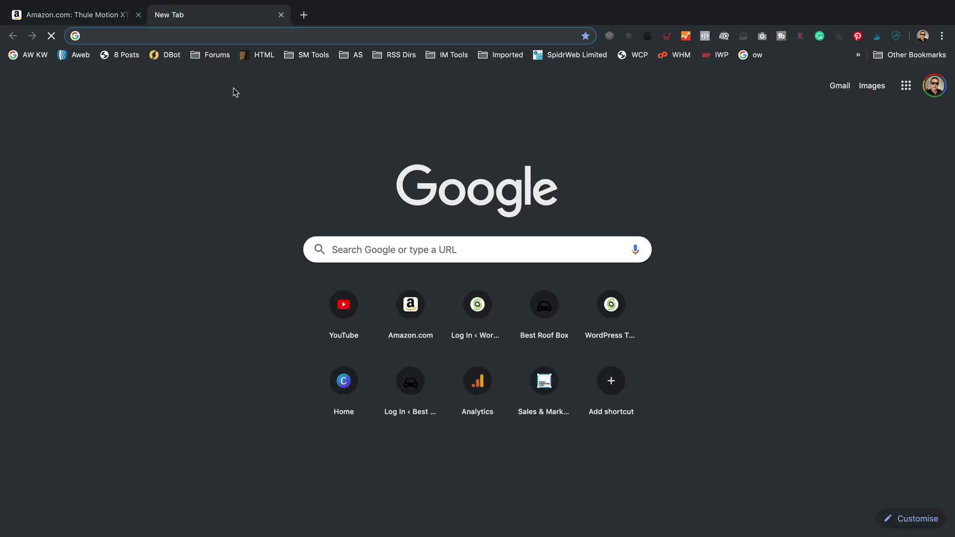
{"action": "left_click", "coordinate": [381, 247]}
{"action": "type", "text": "florida zip codes"}
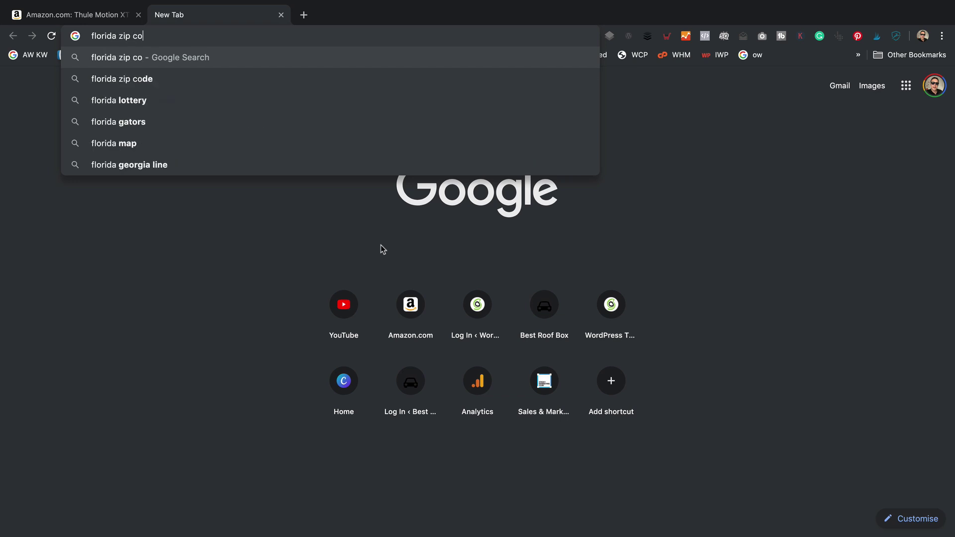
{"action": "key", "text": "Return"}
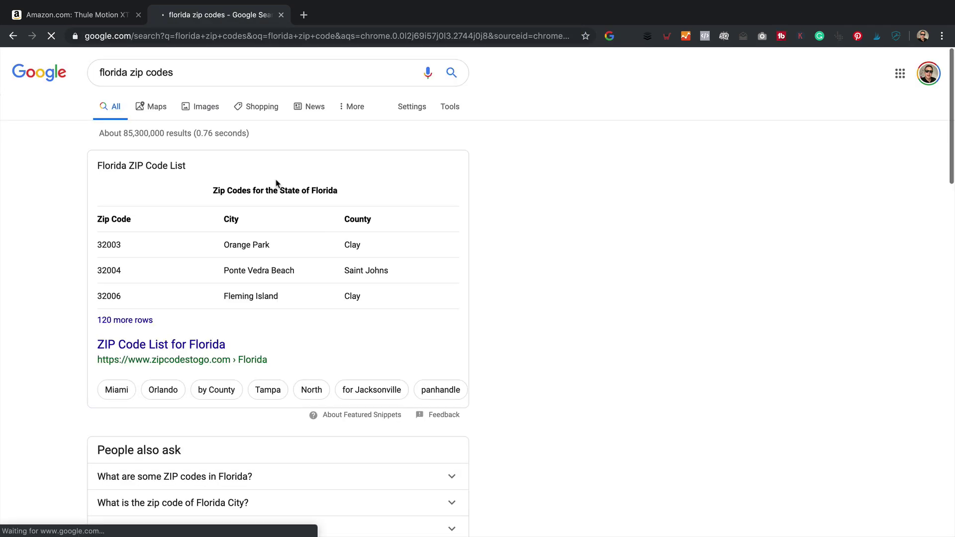
{"action": "left_click_drag", "start_coordinate": [143, 244], "coordinate": [98, 244]}
{"action": "key", "text": "ctrl+c"}
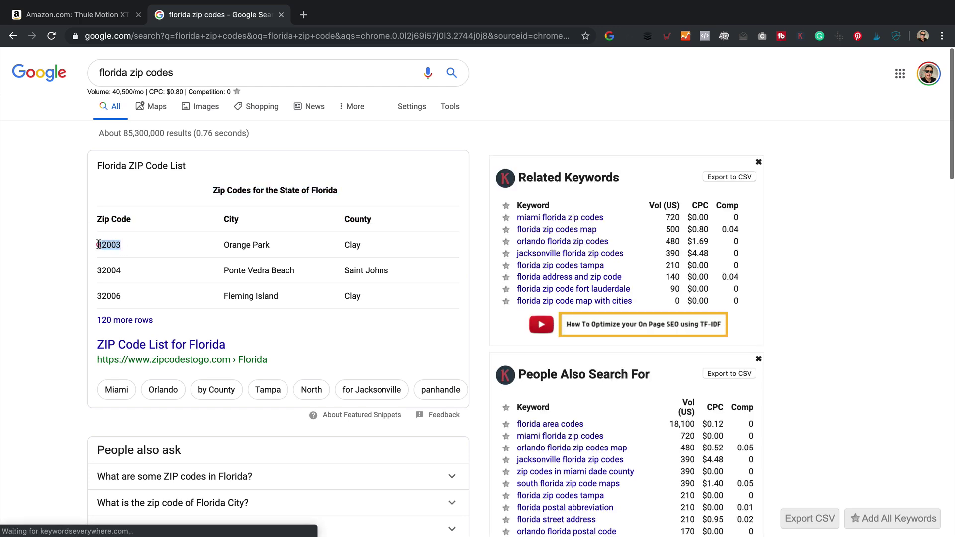
{"action": "left_click", "coordinate": [74, 15]}
{"action": "left_click", "coordinate": [463, 367]}
{"action": "key", "text": "ctrl+v"}
Step: Set delivery to zip 32003 (Fleming Island) and rerun the 'thule motion xt xl' search
{"action": "left_click", "coordinate": [546, 364]}
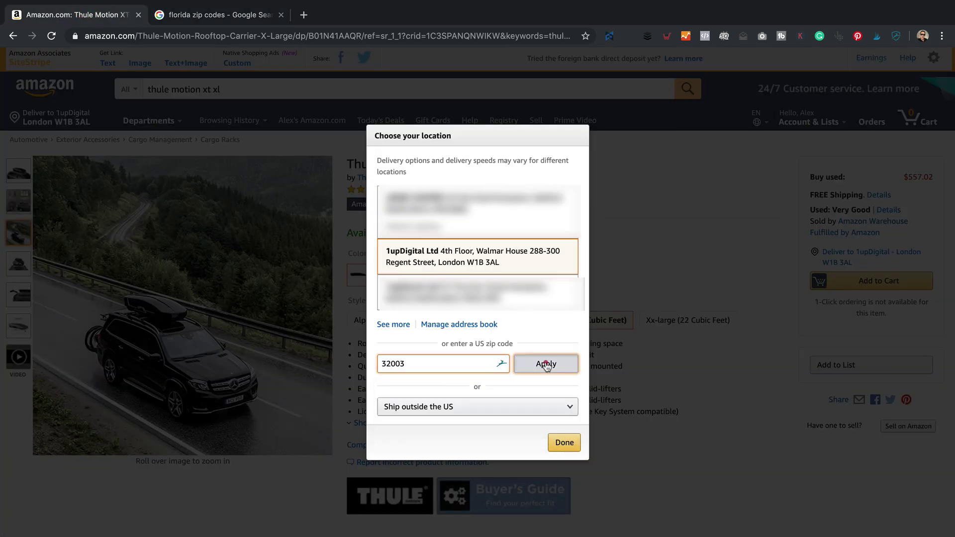
{"action": "left_click", "coordinate": [557, 336]}
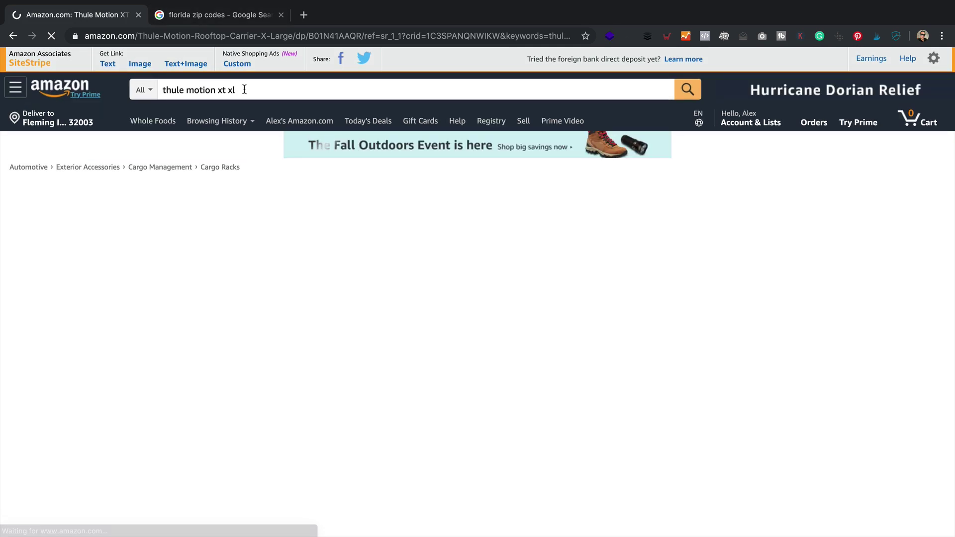
{"action": "left_click", "coordinate": [689, 88]}
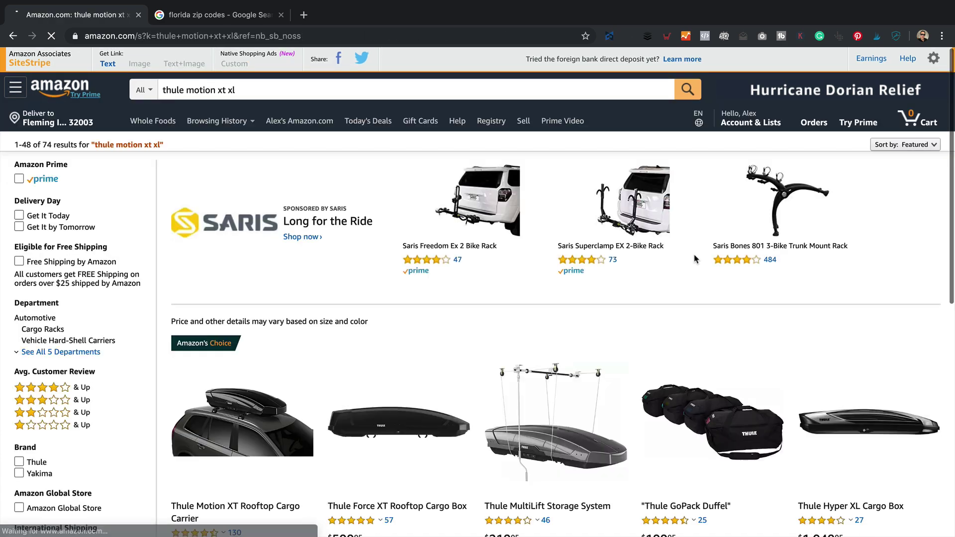
{"action": "scroll", "coordinate": [168, 320], "scroll_direction": "down", "scroll_amount": 3}
{"action": "scroll", "coordinate": [168, 320], "scroll_direction": "up", "scroll_amount": 3}
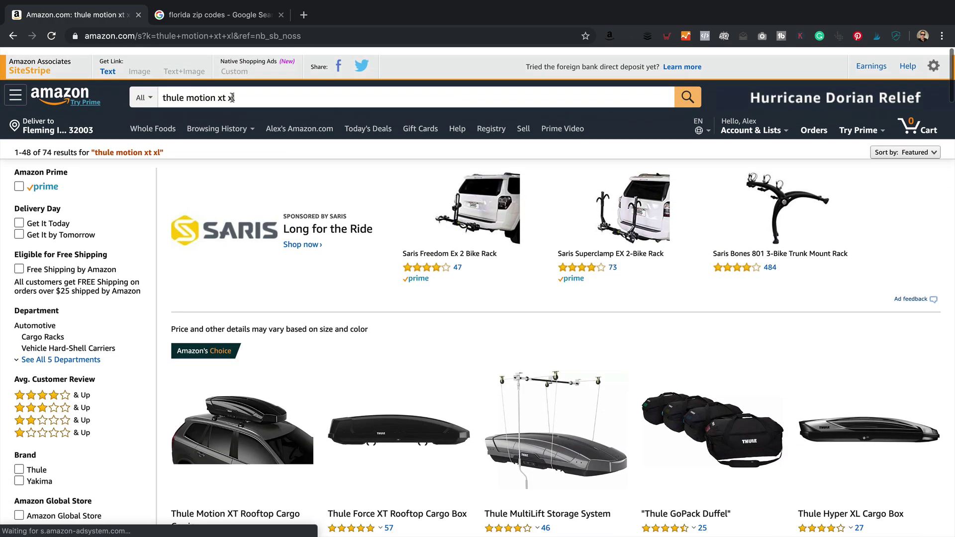
Step: Search 'thule', then 'thule roof box', and review the 209 US-priced results
{"action": "left_click_drag", "start_coordinate": [239, 90], "coordinate": [183, 90]}
{"action": "key", "text": "BackSpace"}
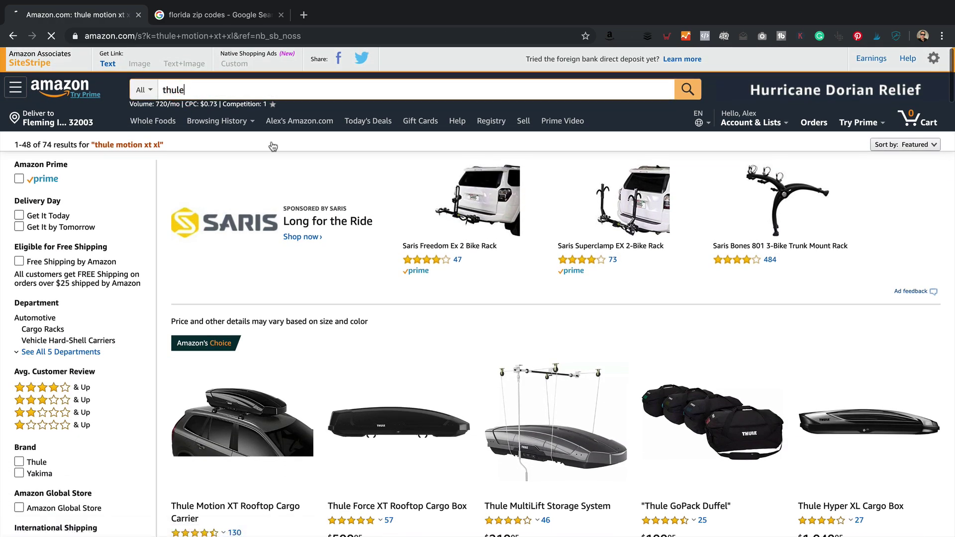
{"action": "key", "text": "Return"}
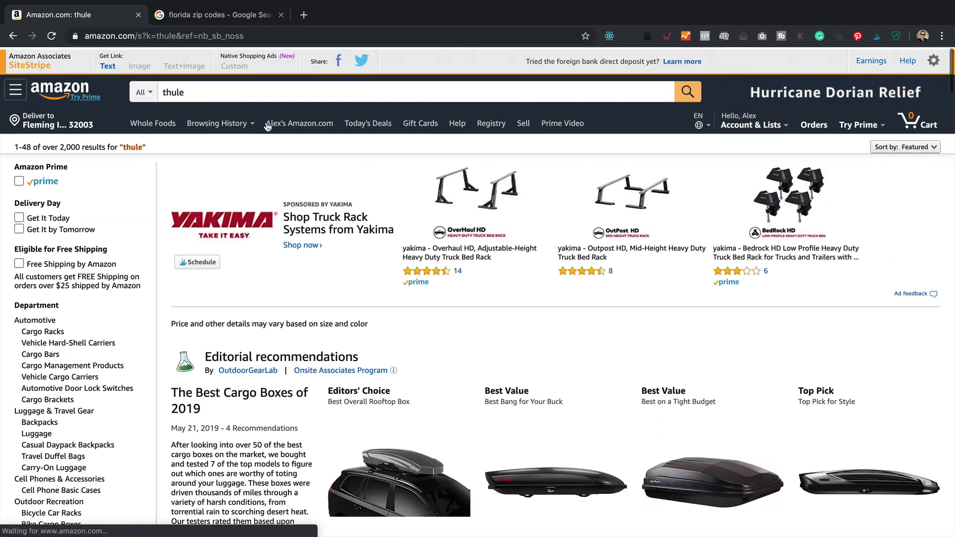
{"action": "left_click", "coordinate": [229, 92]}
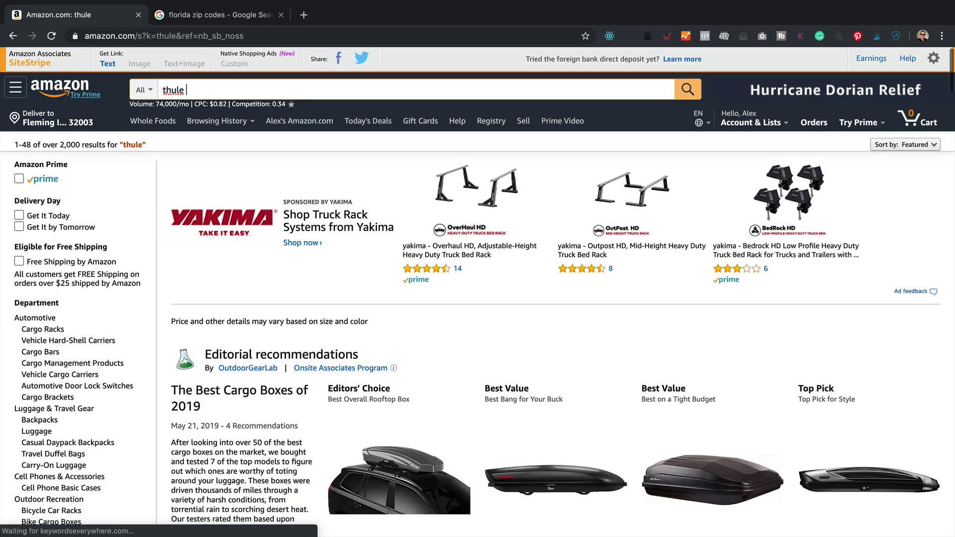
{"action": "type", "text": "roof box"}
{"action": "key", "text": "Return"}
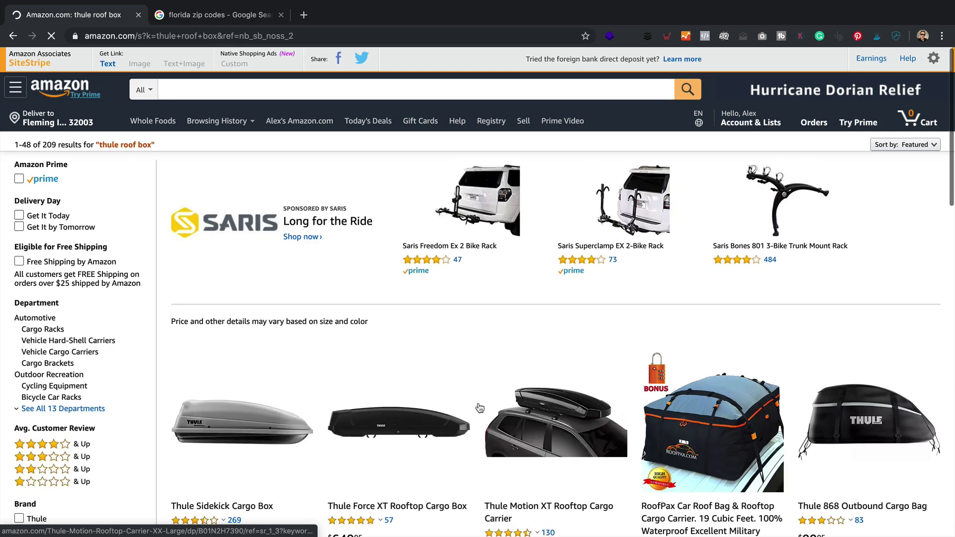
{"action": "scroll", "coordinate": [597, 416], "scroll_direction": "down", "scroll_amount": 9}
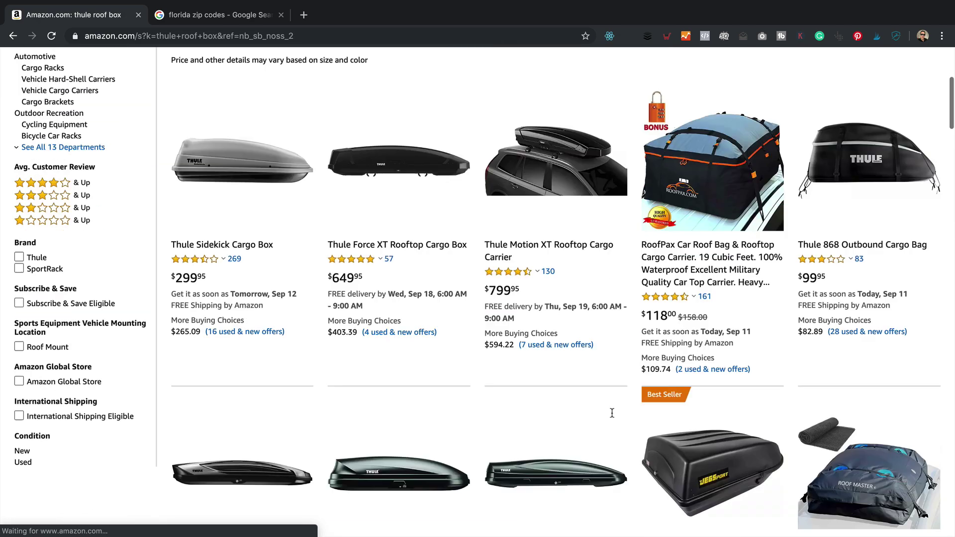
{"action": "scroll", "coordinate": [614, 417], "scroll_direction": "up", "scroll_amount": 5}
{"action": "scroll", "coordinate": [614, 417], "scroll_direction": "up", "scroll_amount": 3}
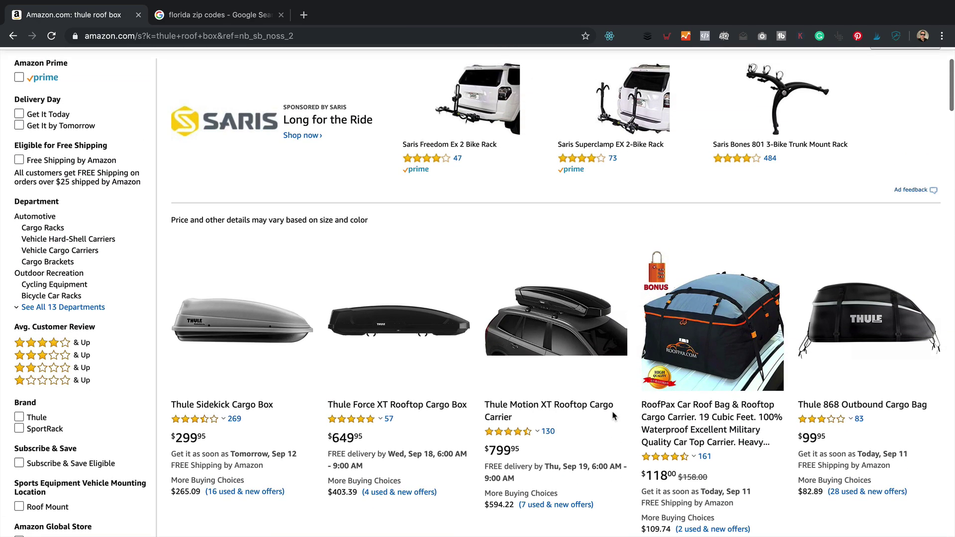